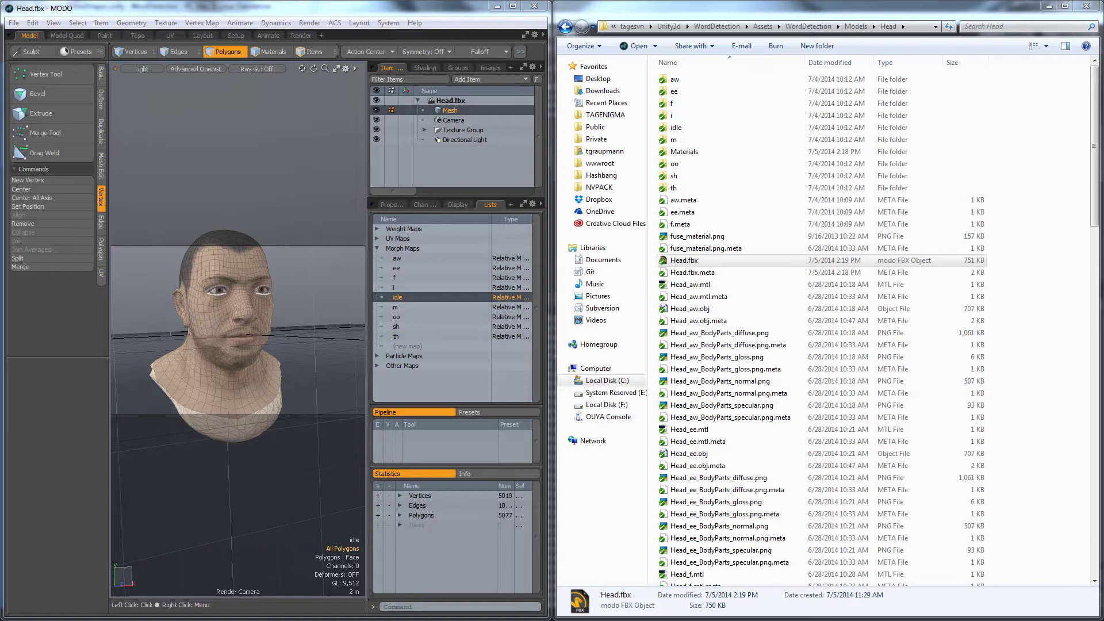
Step: In MODO, preview the th, sh, m, idle, i and f morph maps on the head
left_click(367, 8)
left_click(399, 334)
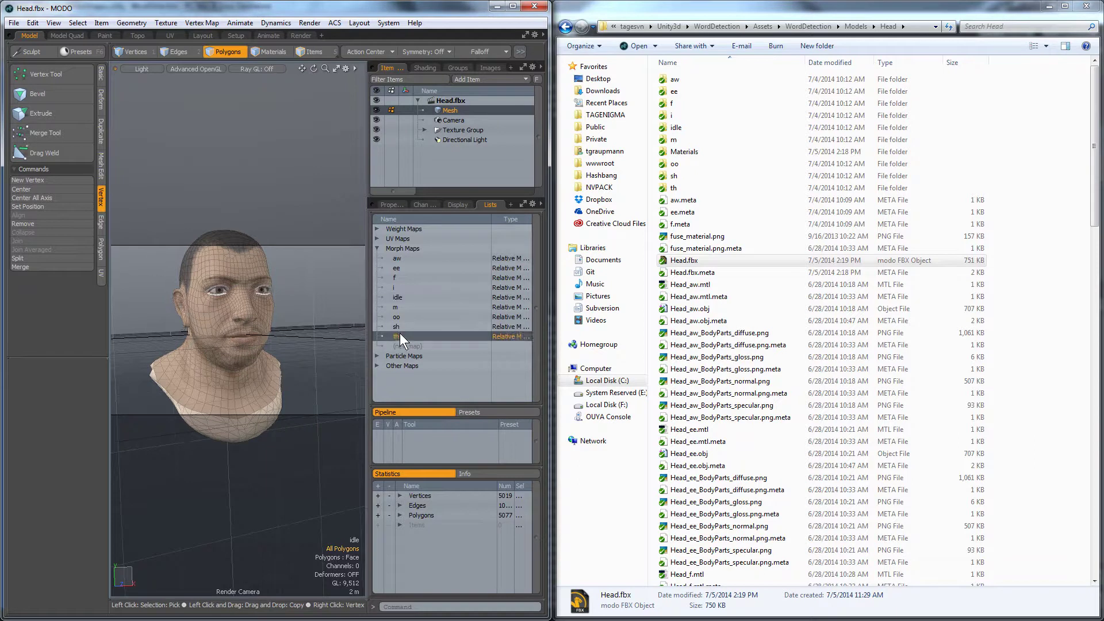
left_click(401, 328)
left_click(403, 309)
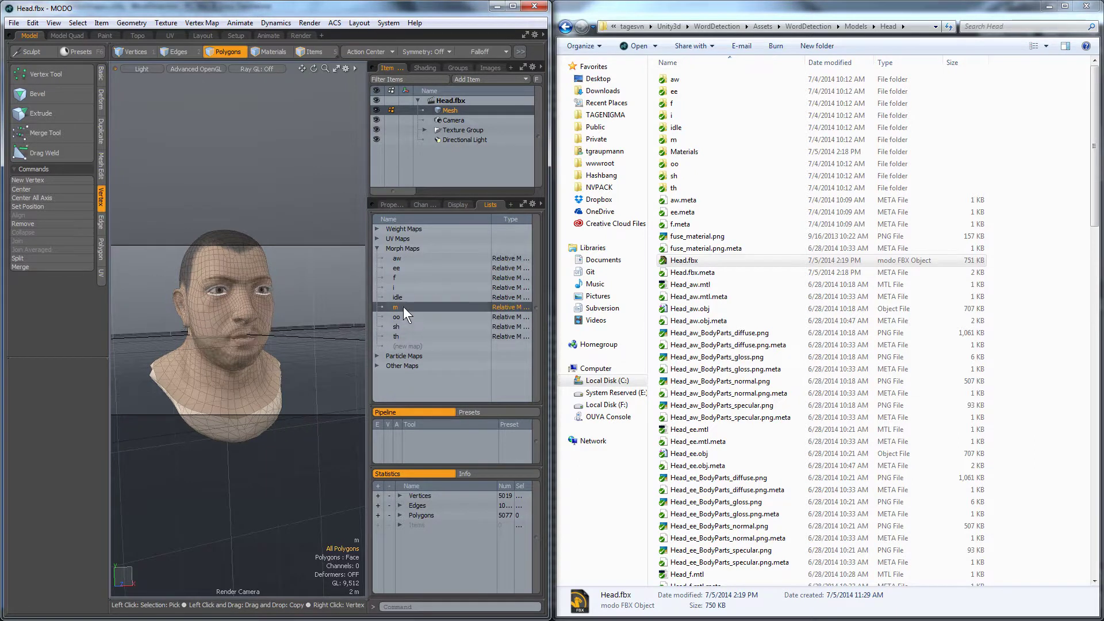
left_click(403, 297)
left_click(403, 287)
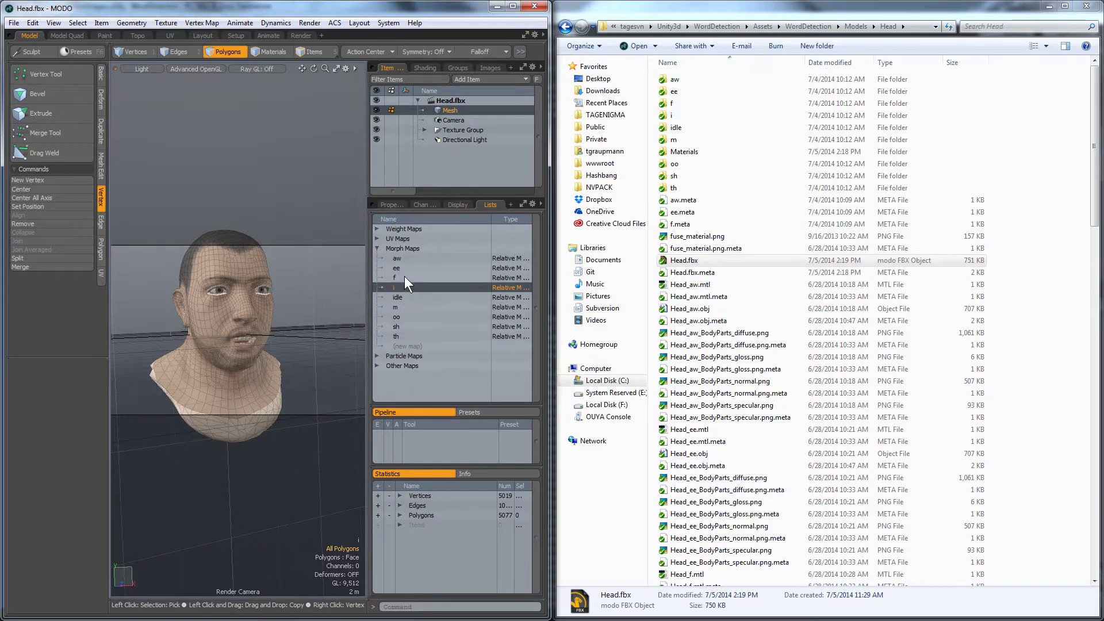
left_click(405, 278)
Step: Preview the ee, aw and m morph maps, then select Head.fbx and switch to Unity
left_click(406, 268)
left_click(403, 258)
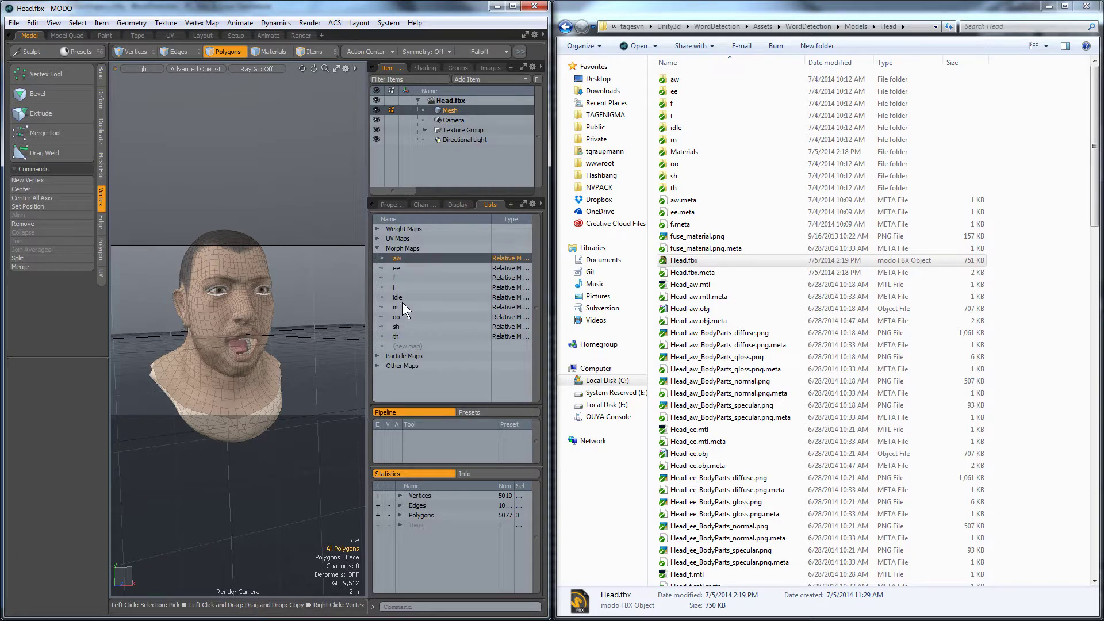
left_click(402, 307)
left_click(402, 297)
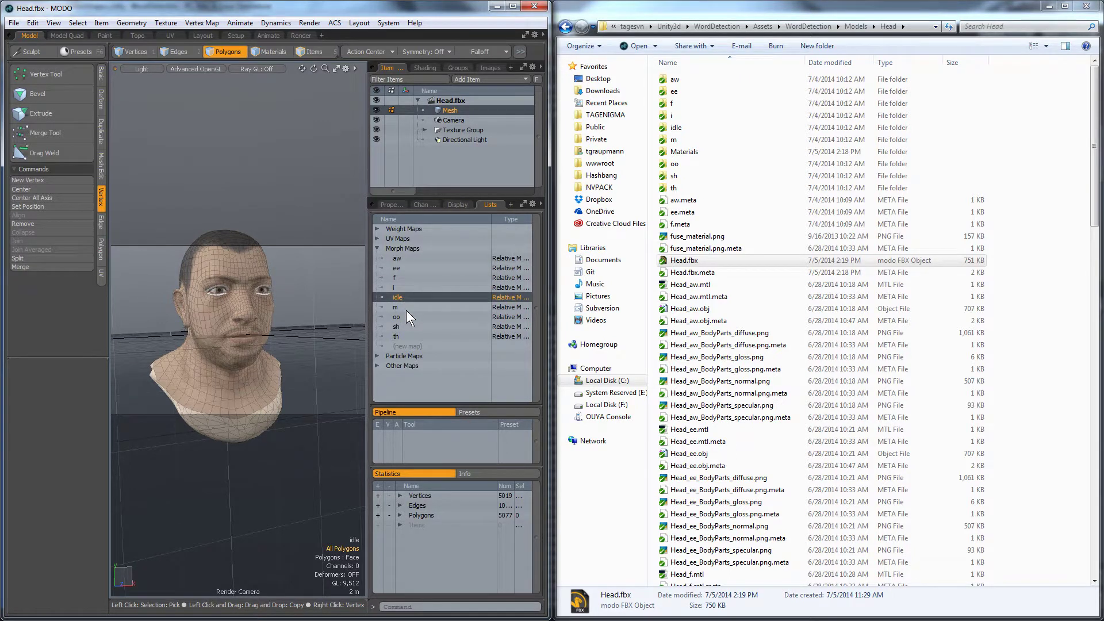
left_click(406, 308)
left_click(701, 260)
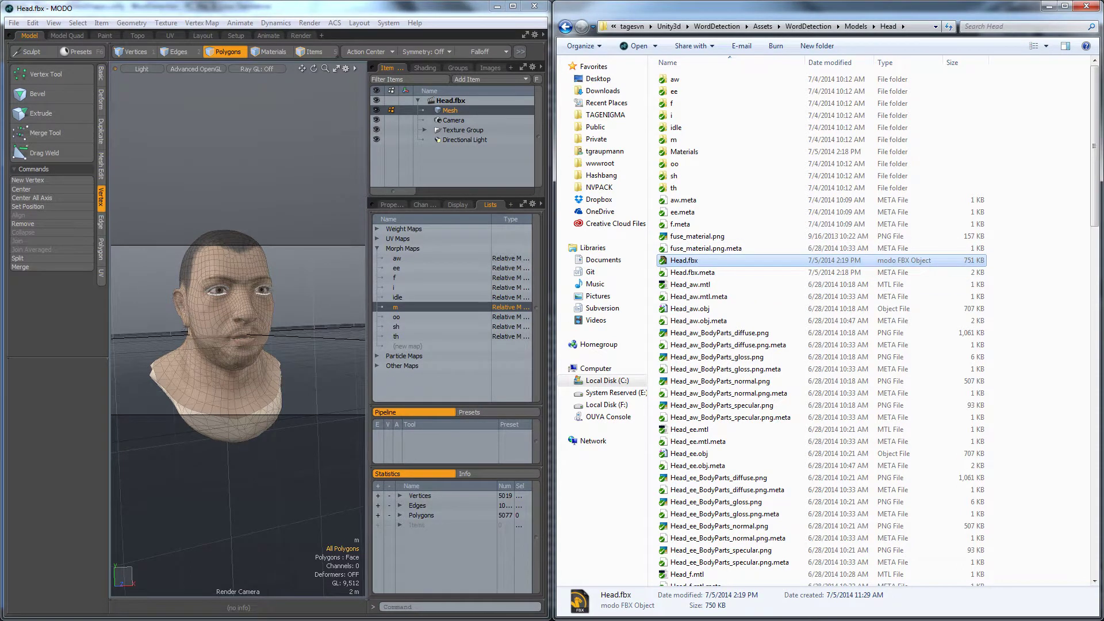
key("alt+Tab")
key("alt+Tab")
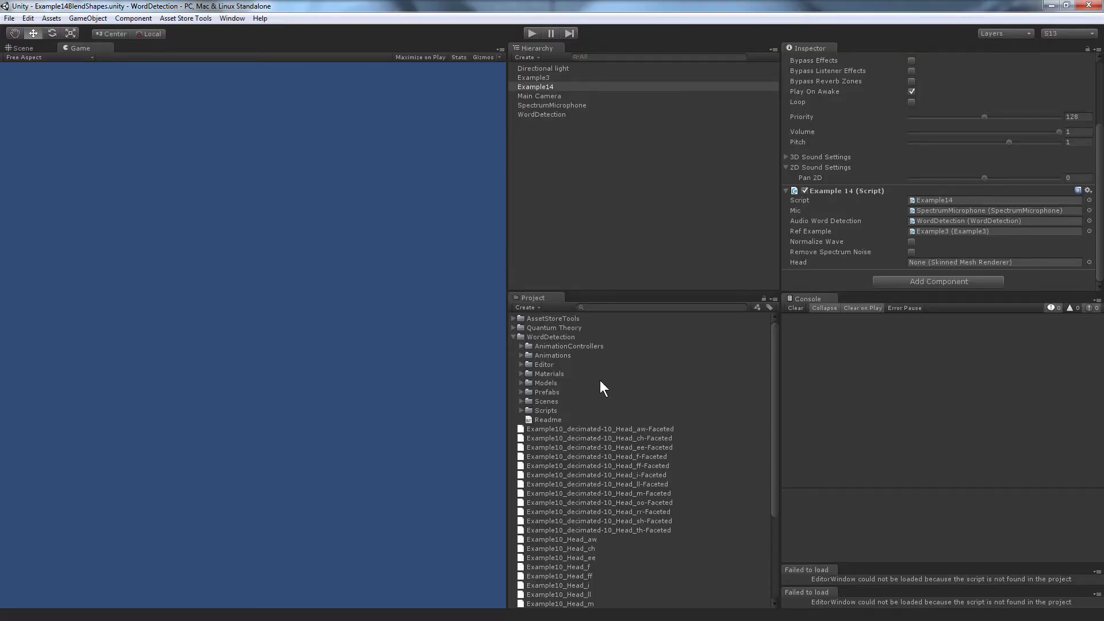
Step: Expand Models > Head, check the Head model's Import BlendShapes setting, then reselect Models
left_click(544, 380)
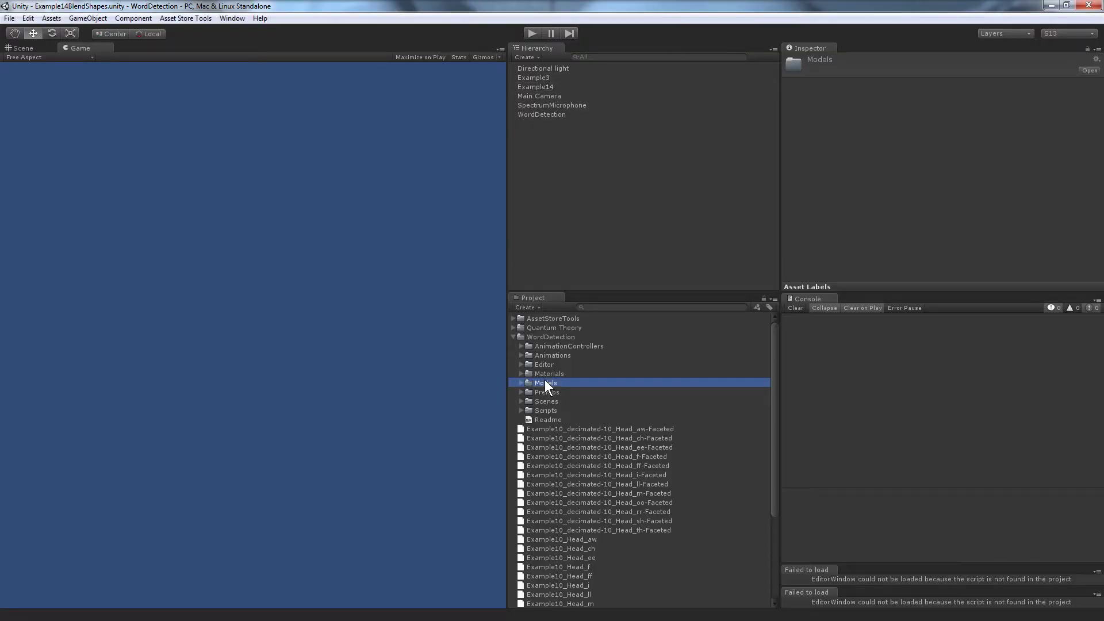
double_click(544, 379)
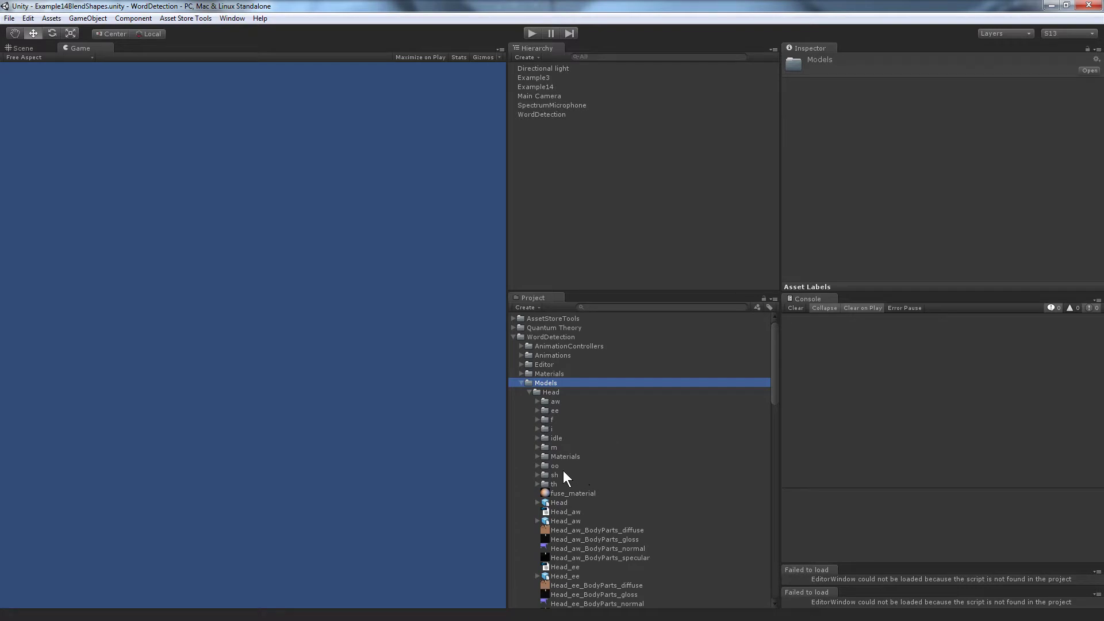
key("Down")
left_click(559, 503)
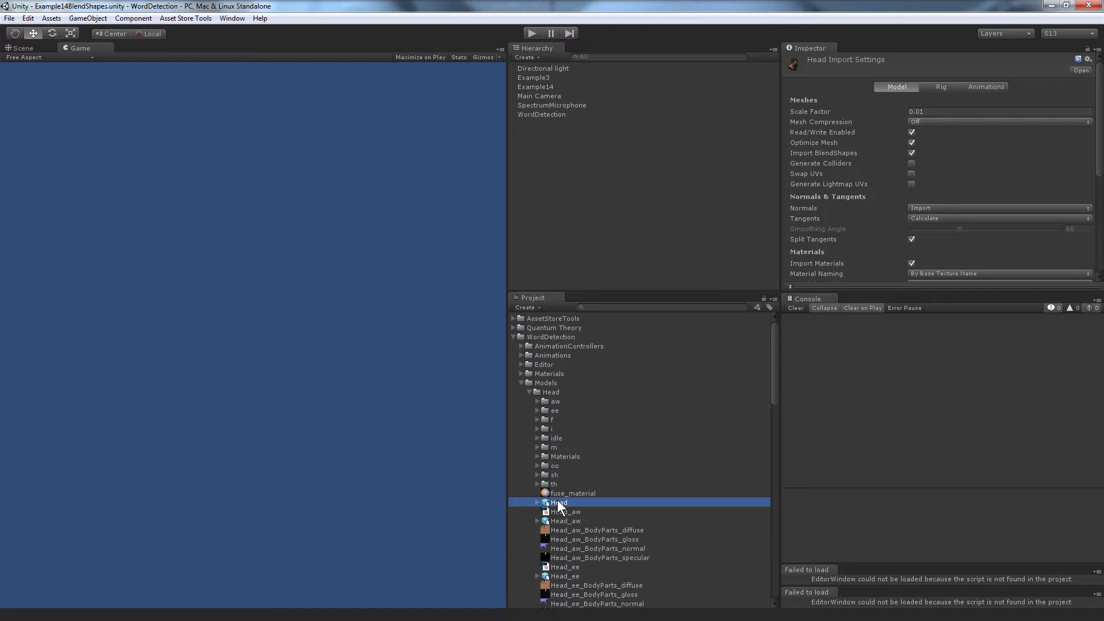
scroll(525, 392, "down", 10)
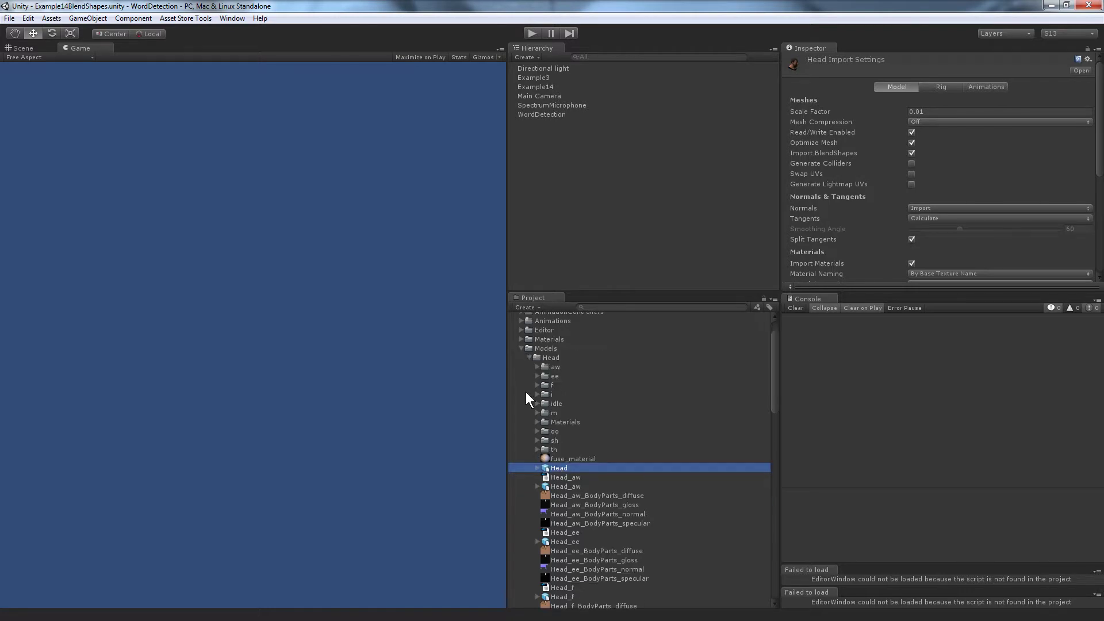
scroll(526, 392, "up", 10)
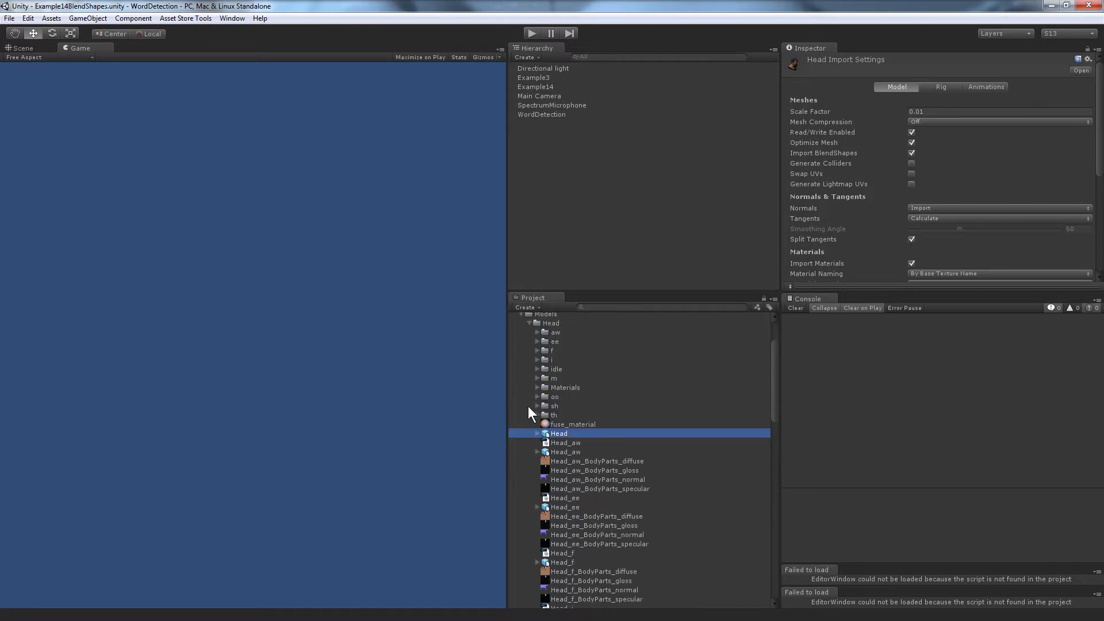
left_click(541, 383)
Step: Open Scenes, locate Example14BlendShapes, and show Example14's script with its empty Head slot
double_click(541, 383)
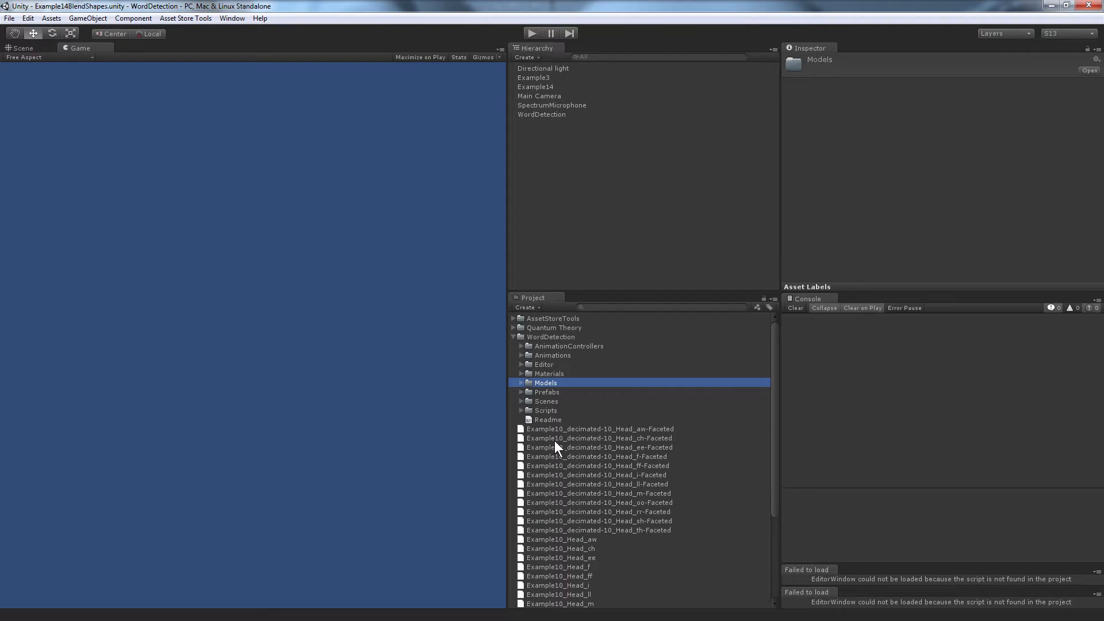
double_click(547, 400)
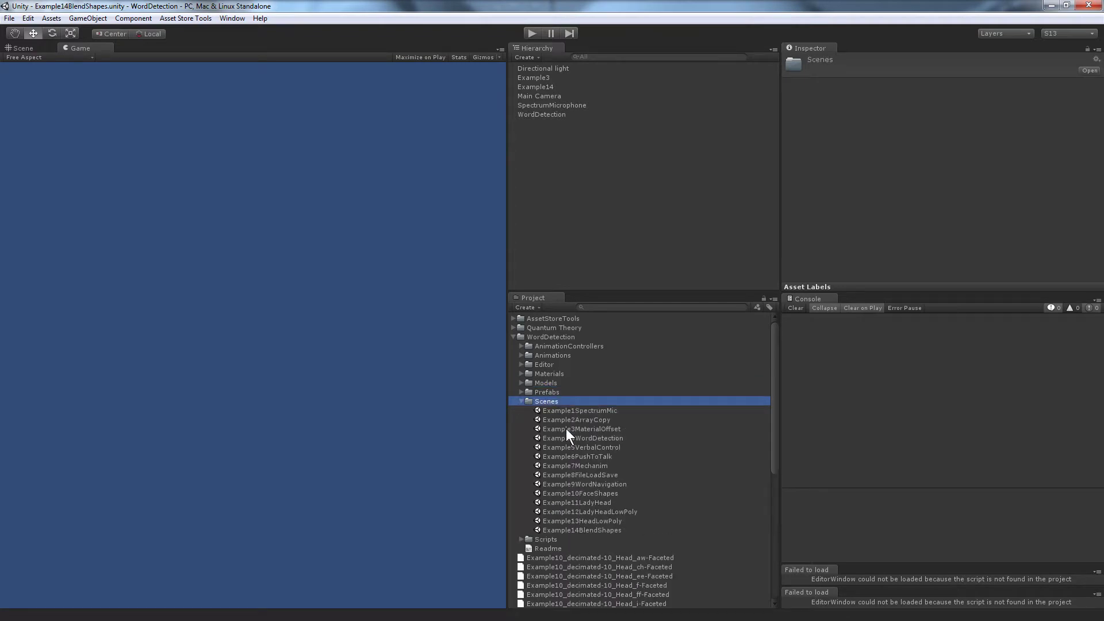
left_click(590, 529)
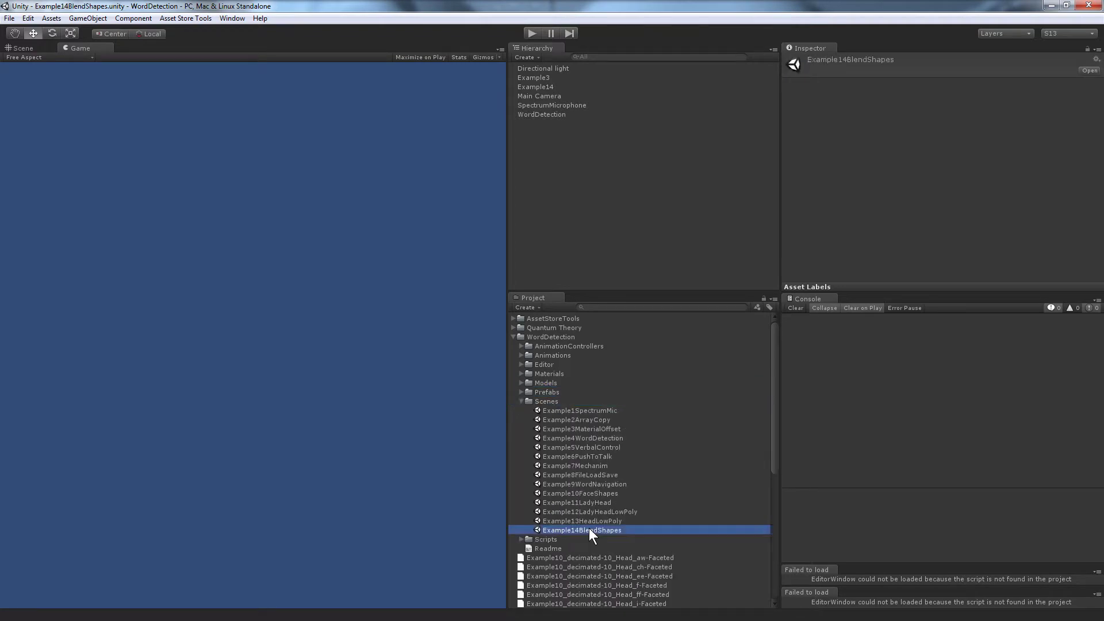
left_click(537, 87)
scroll(835, 165, "down", 3)
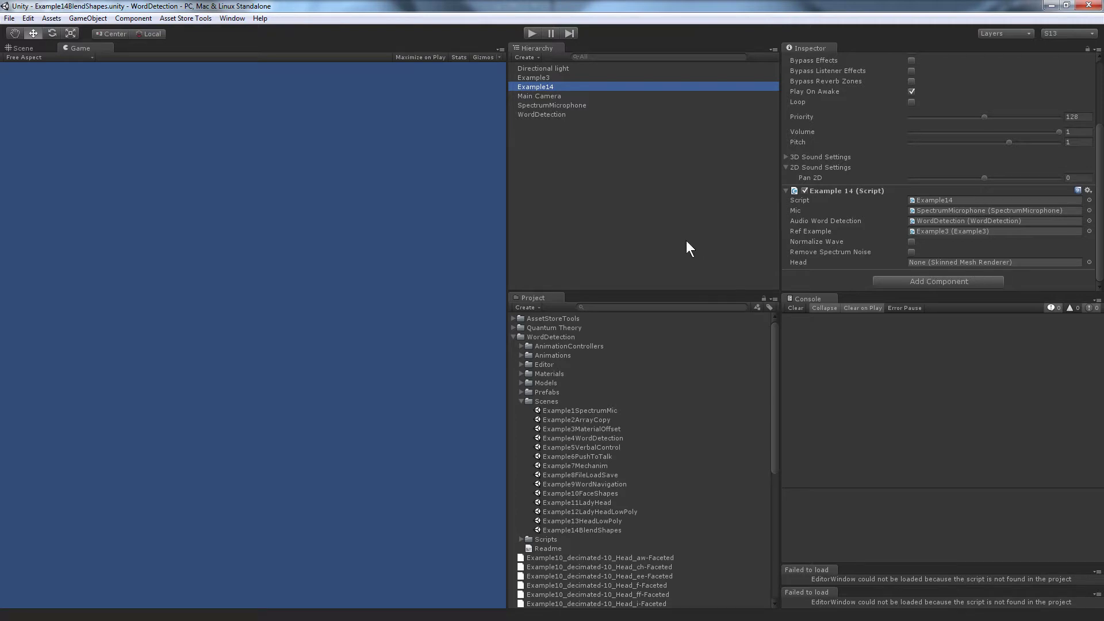
Step: Drag the Head model from the Models folder into the scene Hierarchy
left_click(522, 382)
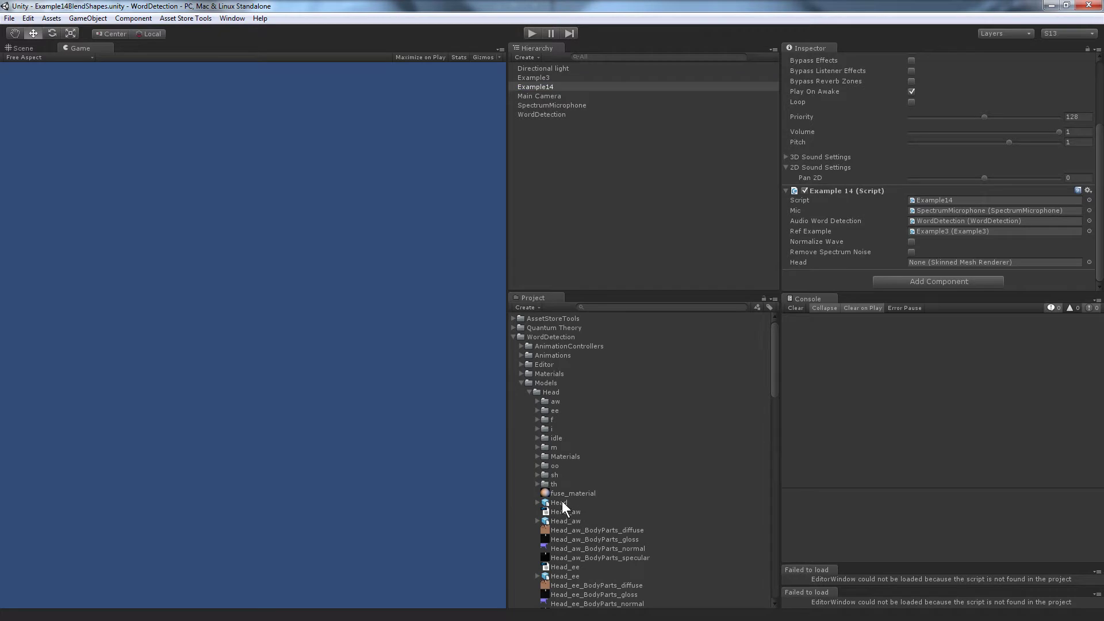
left_click_drag(554, 502, 568, 222)
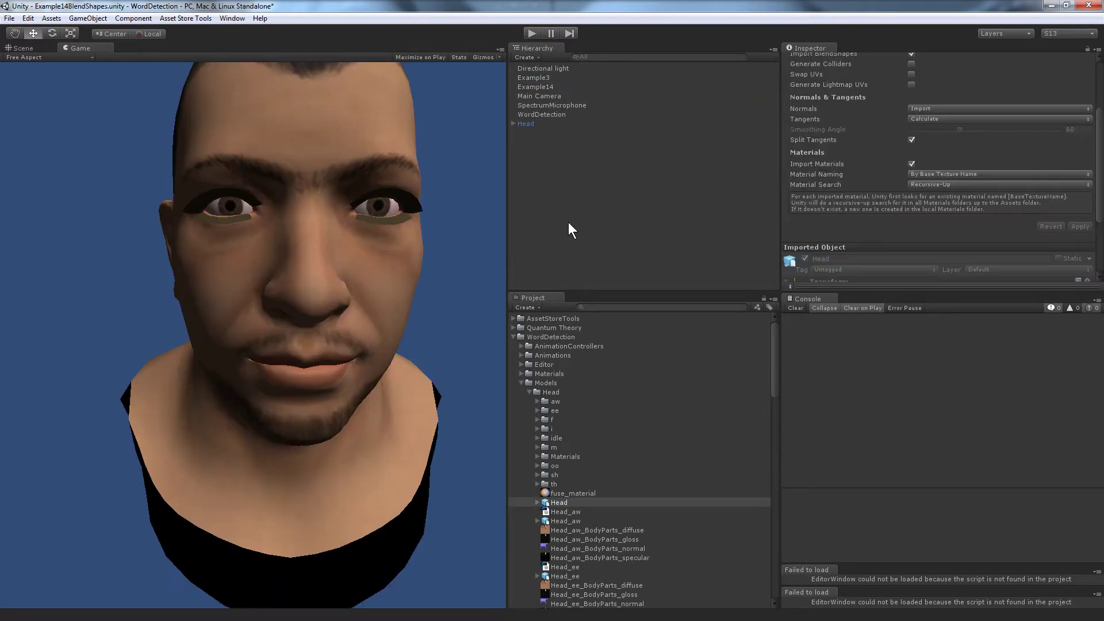
scroll(931, 131, "up", 5)
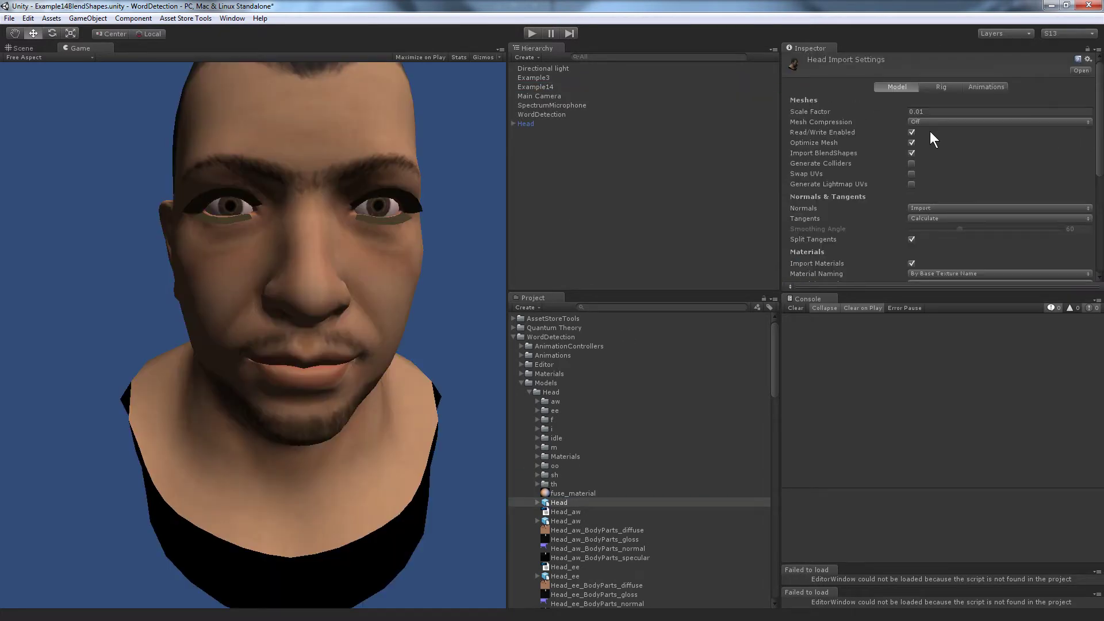
Step: Drag Head onto the Example14 script, then expand Head to list its children
left_click(543, 88)
scroll(872, 157, "down", 4)
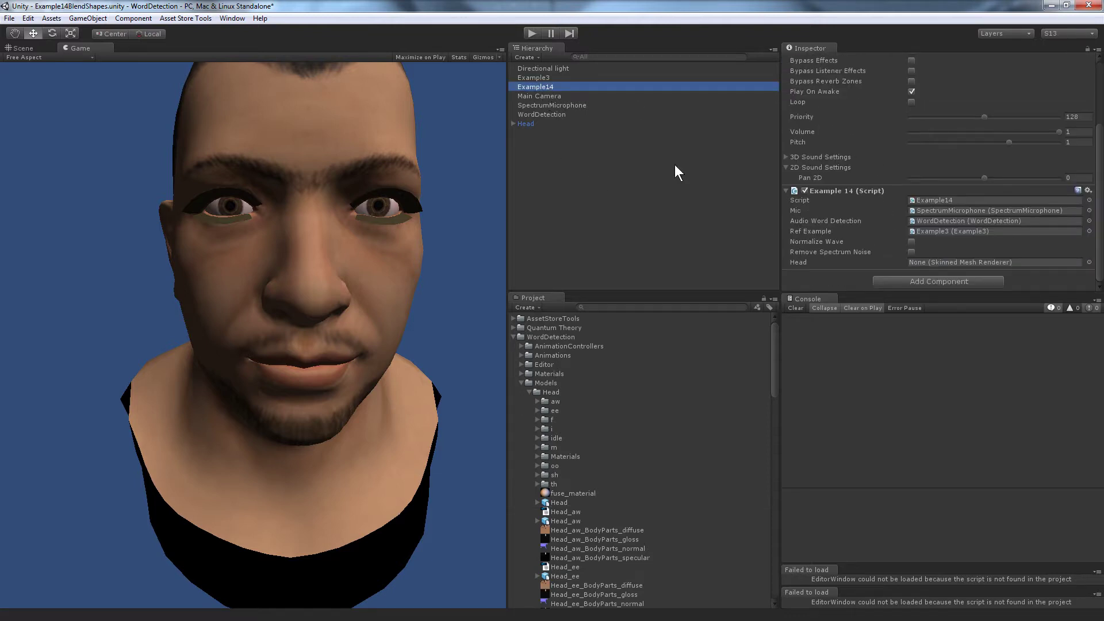
left_click_drag(528, 123, 593, 144)
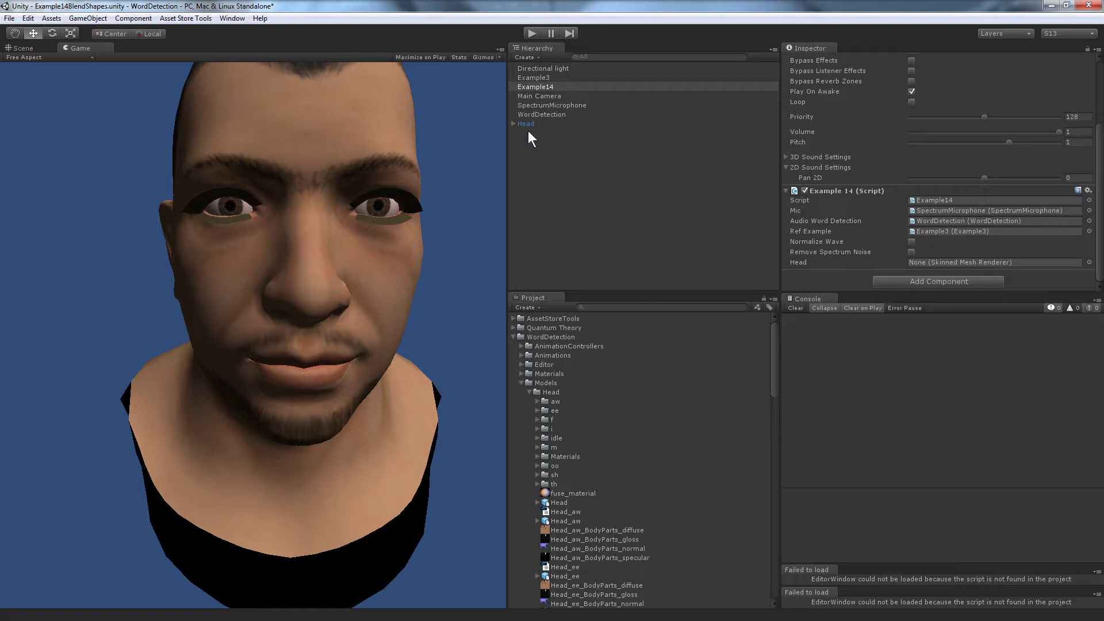
left_click(513, 123)
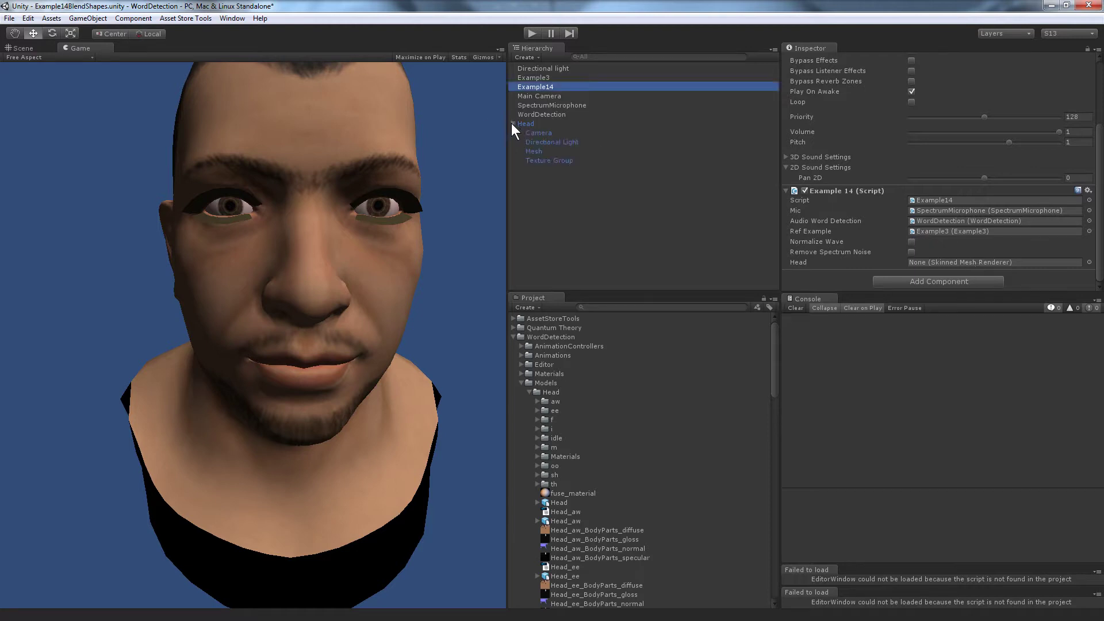
Step: Select the head's Mesh, test the oo blend shape slider, then set oo back to 0
left_click(535, 149)
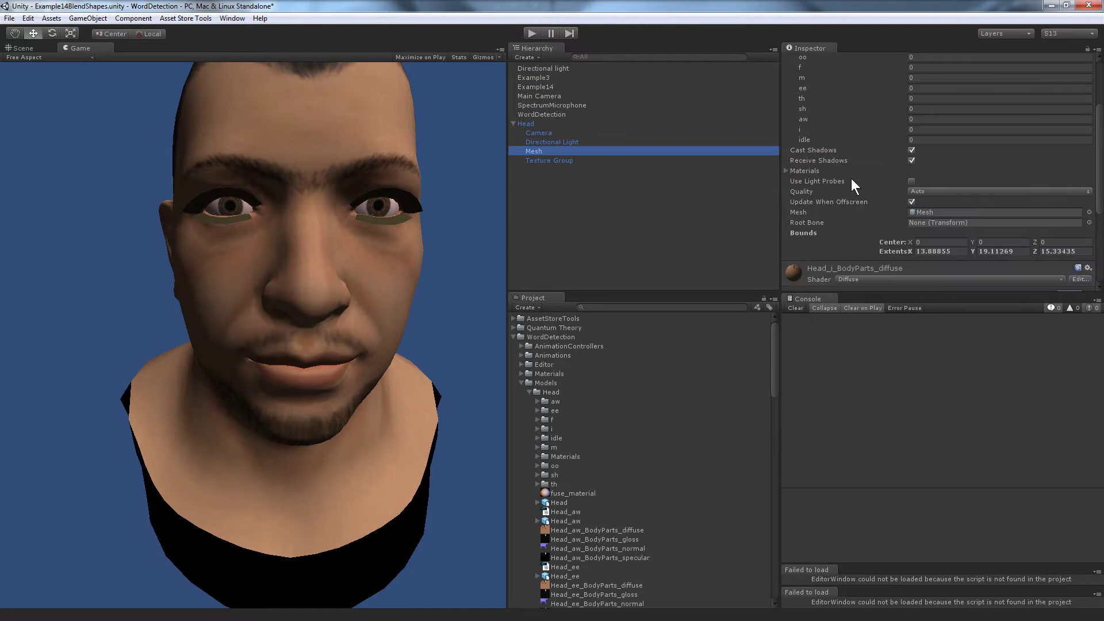
scroll(885, 181, "down", 5)
scroll(906, 181, "up", 10)
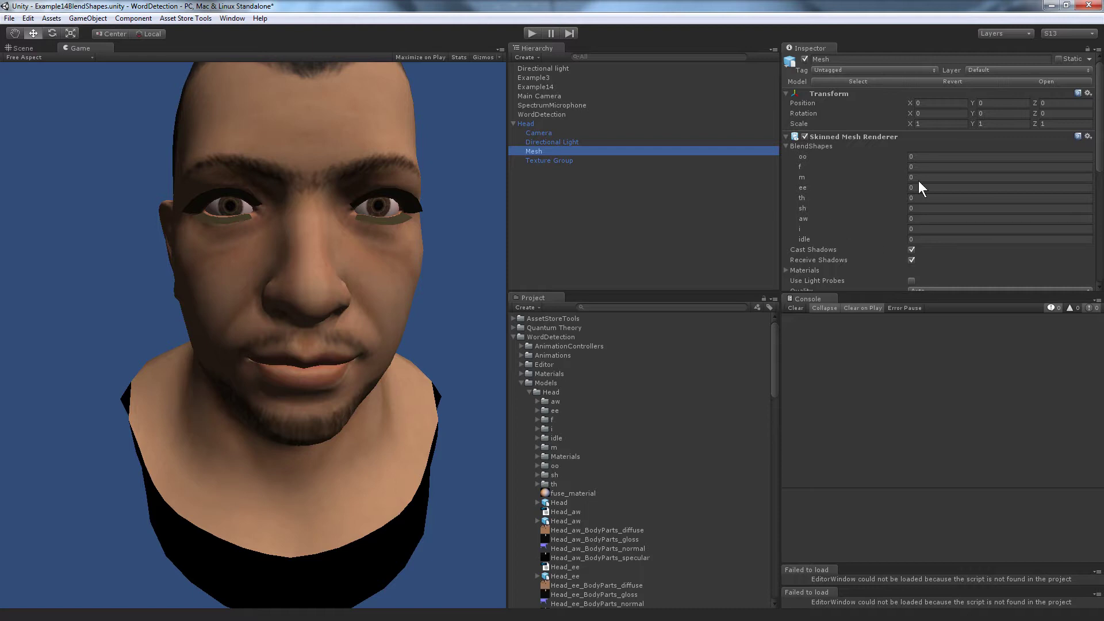
left_click_drag(906, 153, 1061, 97)
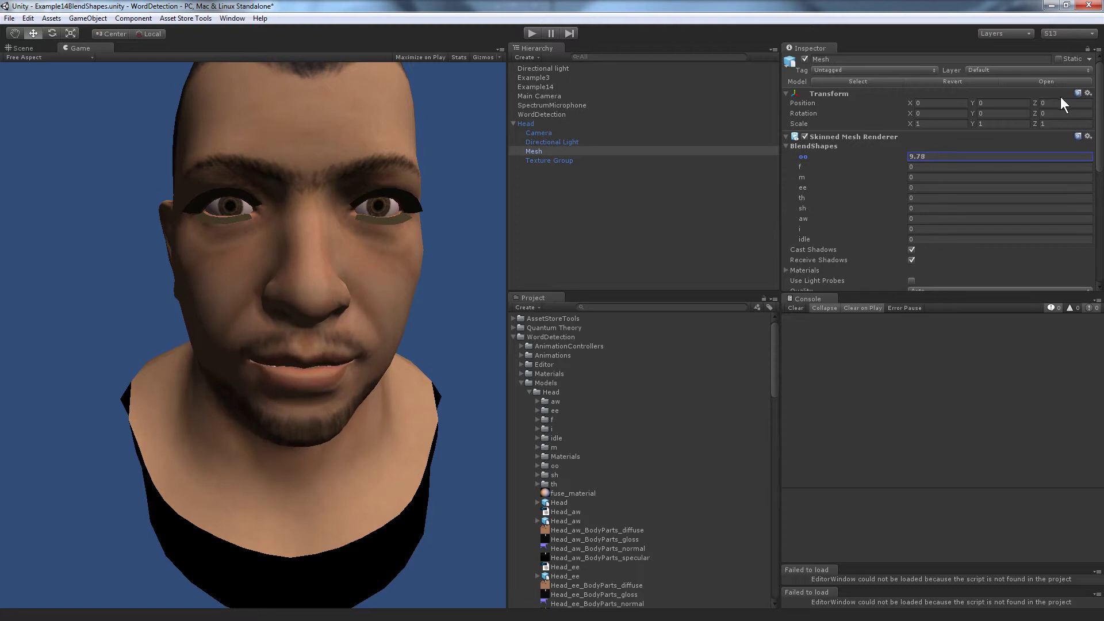
left_click(939, 153)
type("0")
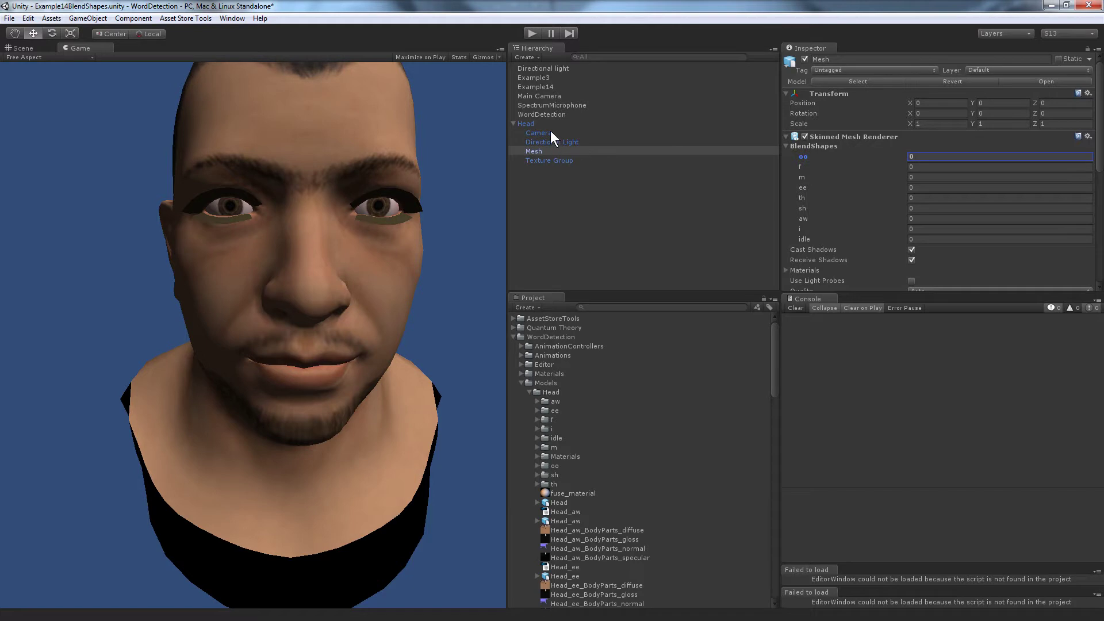
Step: Select Example14 and drag the head's Mesh onto the Example 14 script's Head field
left_click(549, 87)
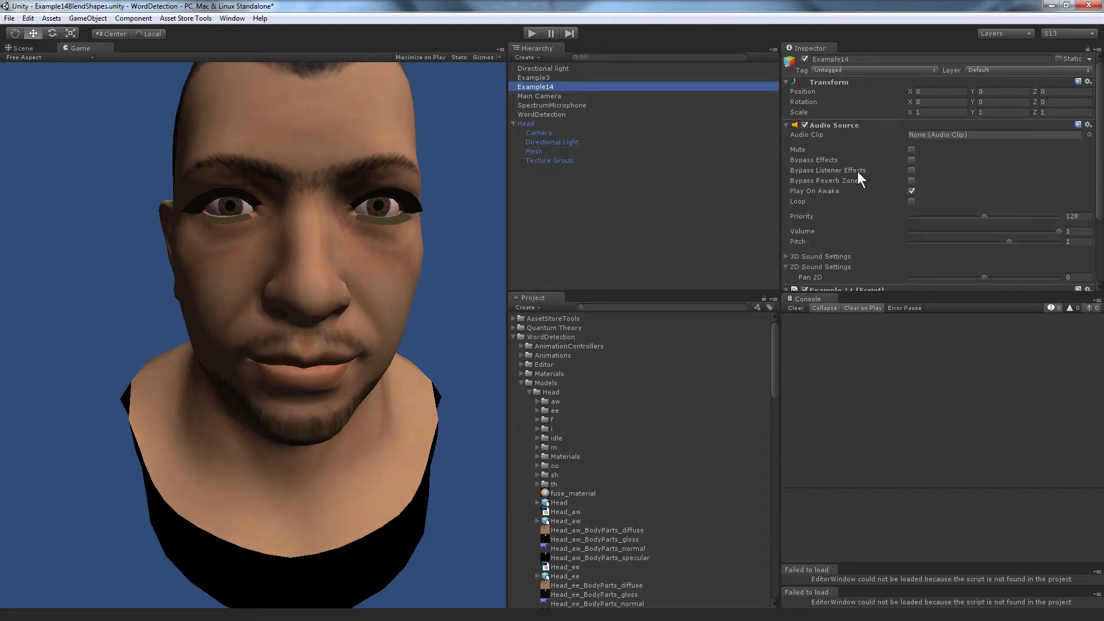
scroll(962, 185, "down", 5)
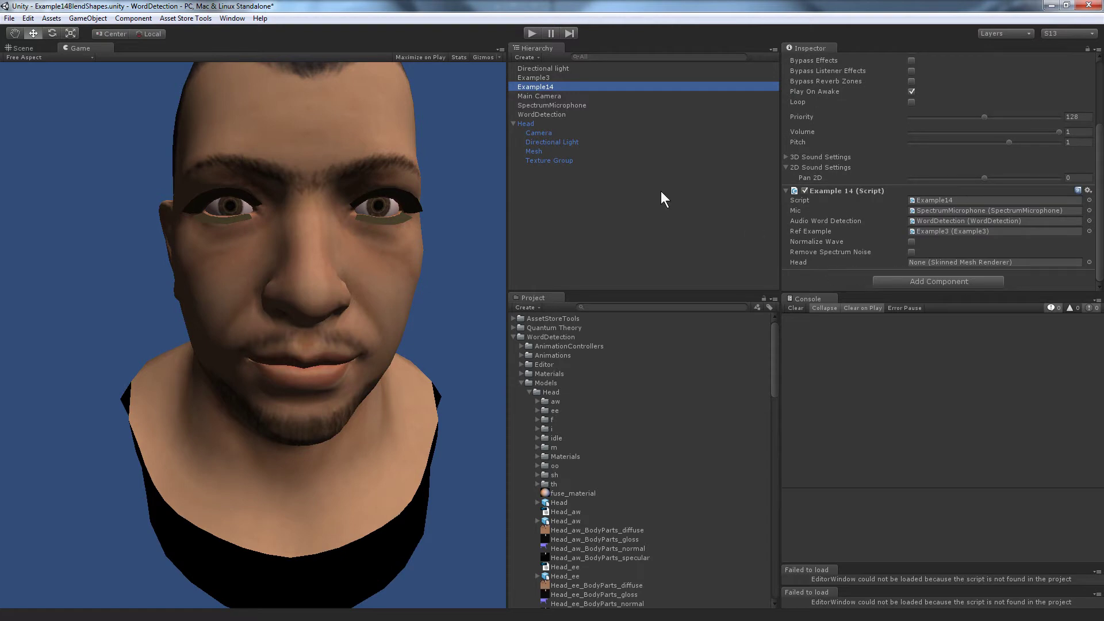
left_click_drag(537, 149, 1000, 266)
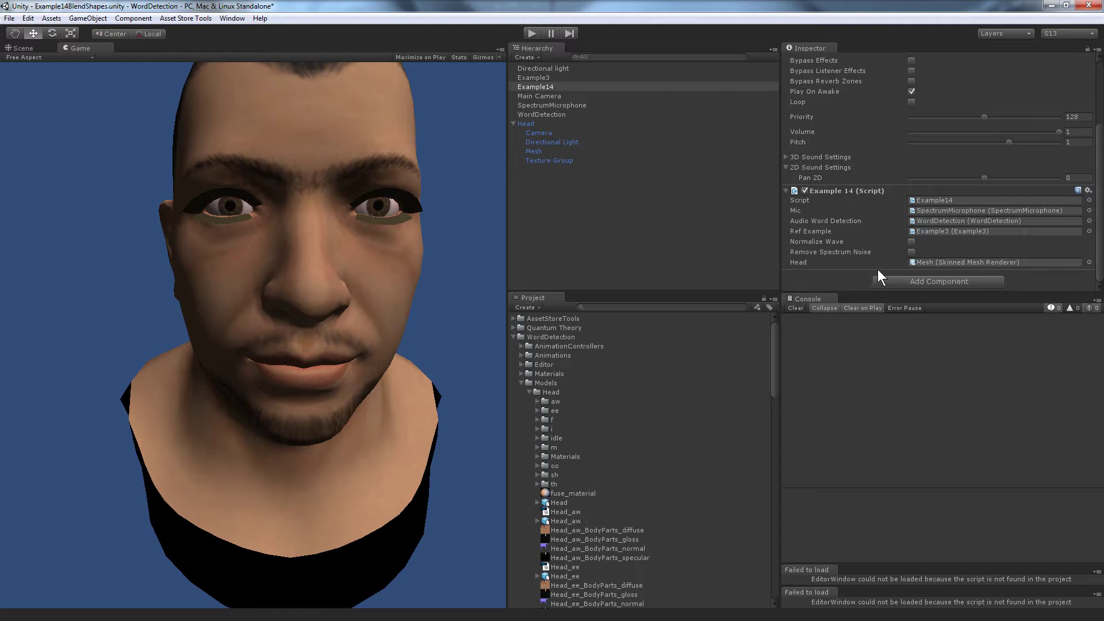
Step: Enter Play mode, choose the Logitech Wireless Headset microphone, and capture the Noise sample
left_click(531, 33)
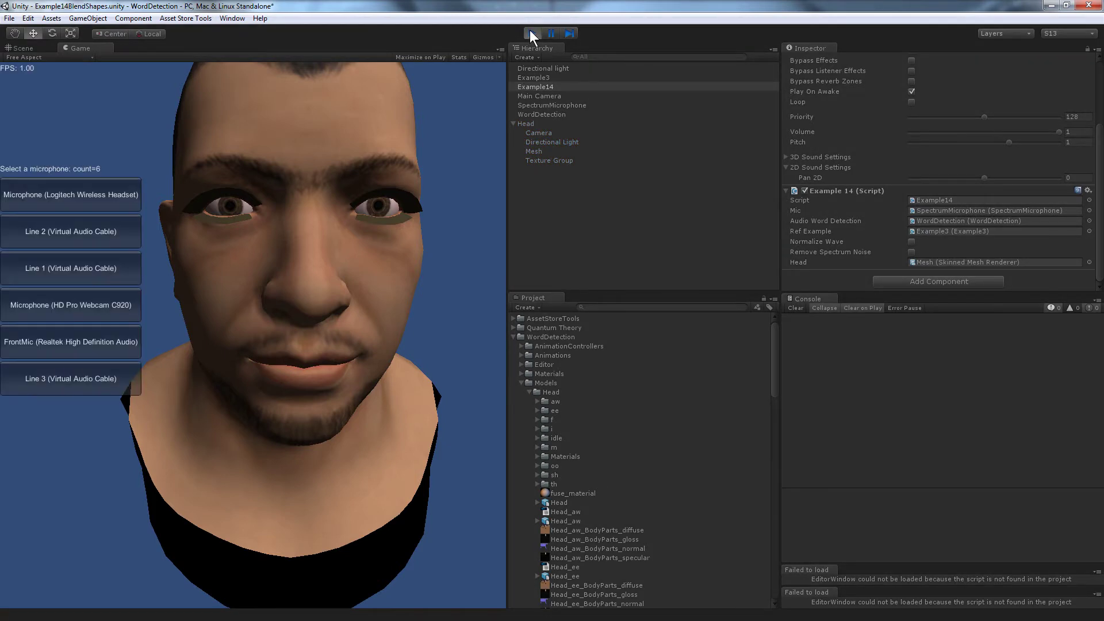
left_click(77, 193)
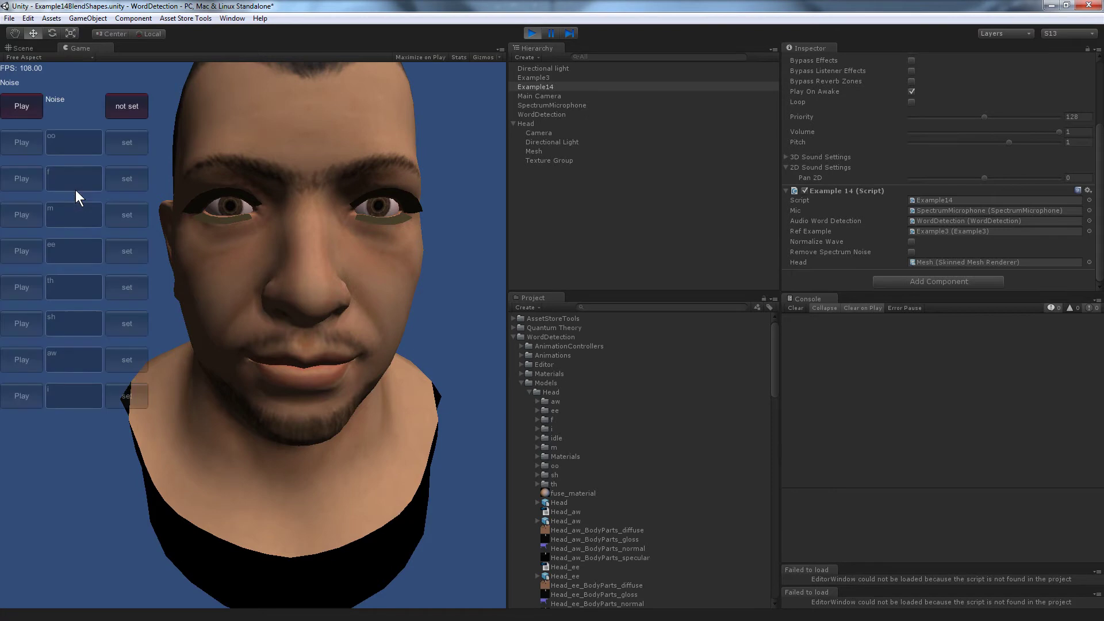
left_click(132, 108)
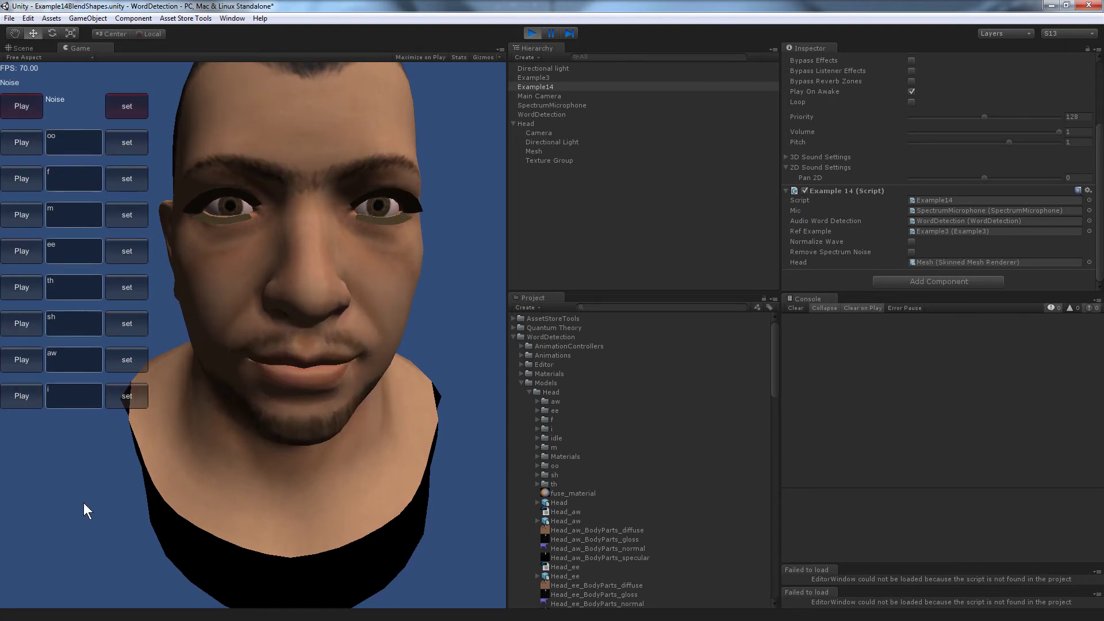
Step: Select Mesh to watch its oo and sh blend shape weights change as words are spoken
left_click(537, 151)
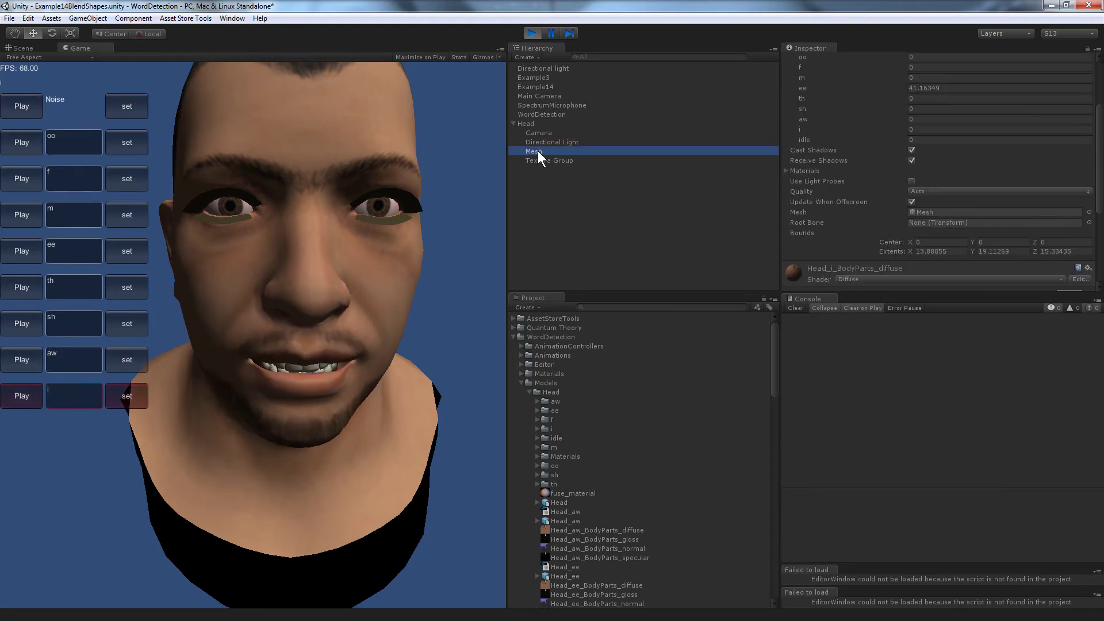
scroll(941, 135, "up", 3)
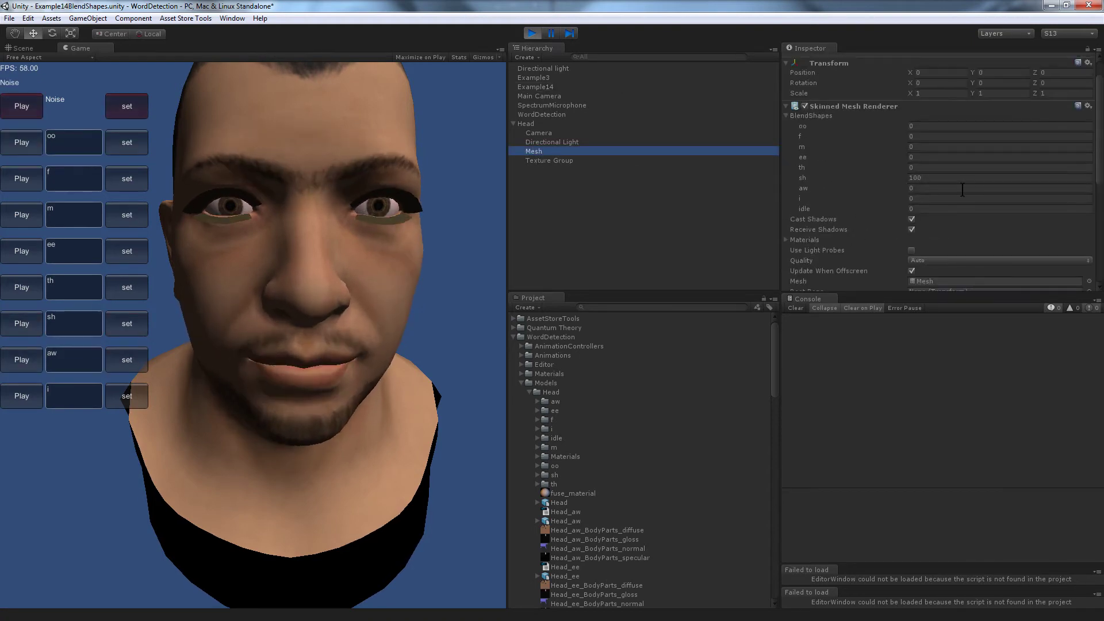